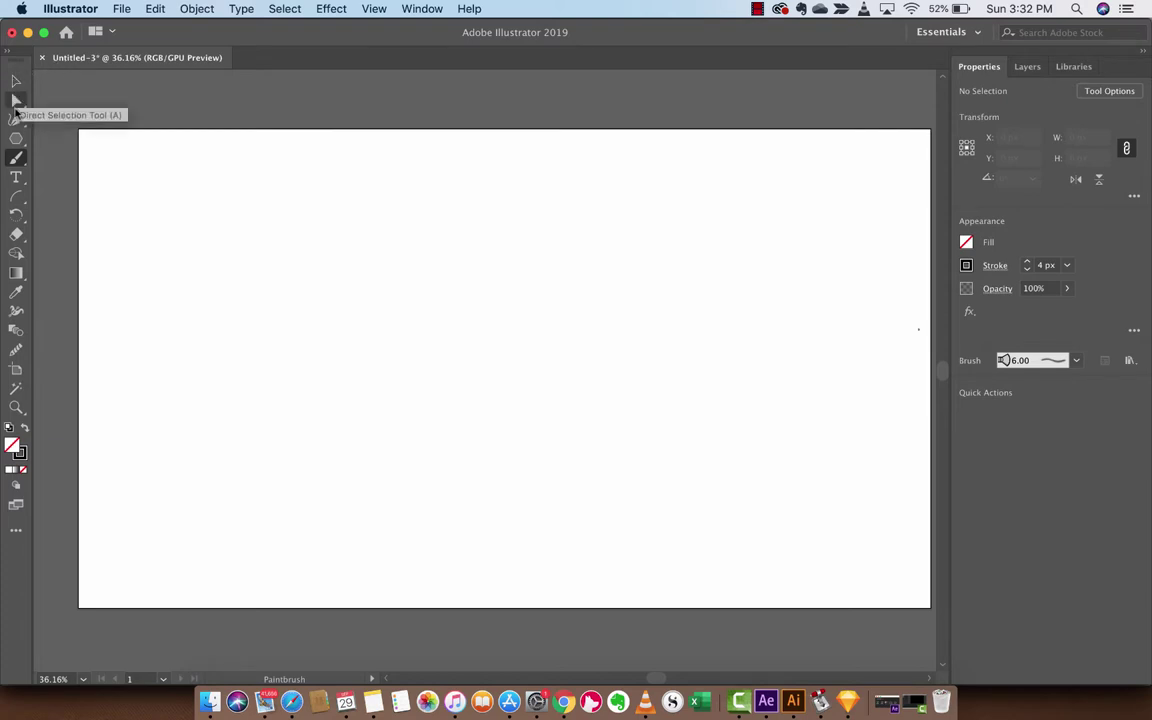
Step: Switch from the Paintbrush to the Pencil tool
click(17, 160)
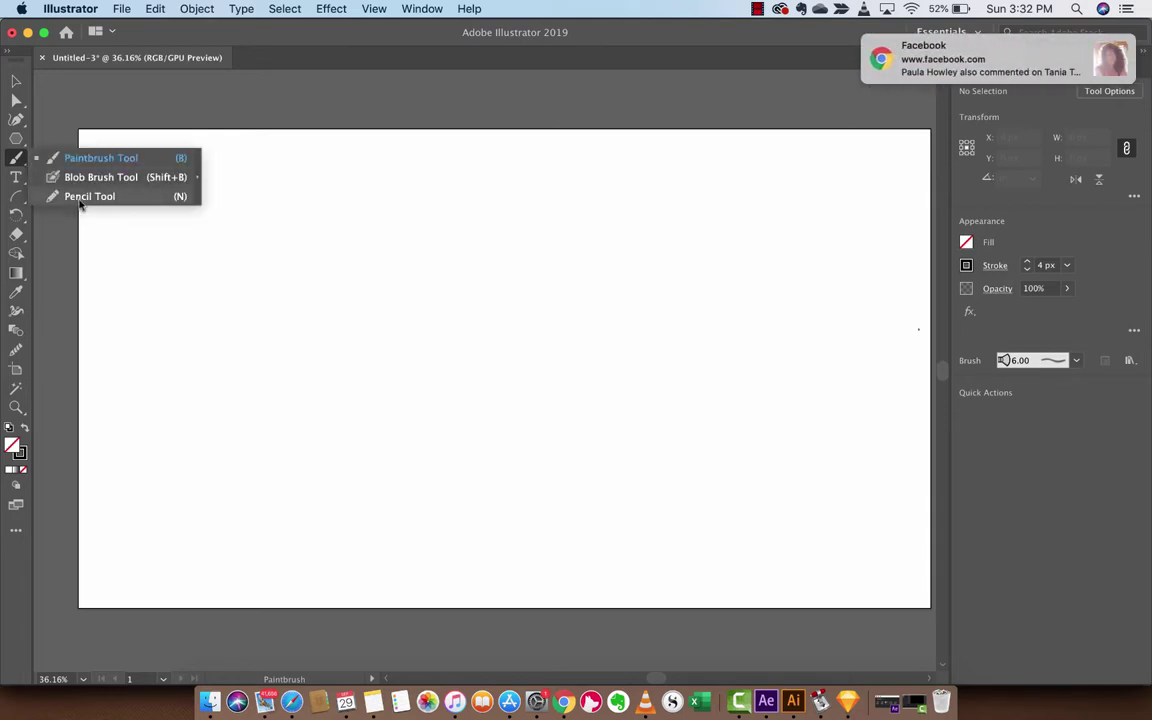
click(82, 198)
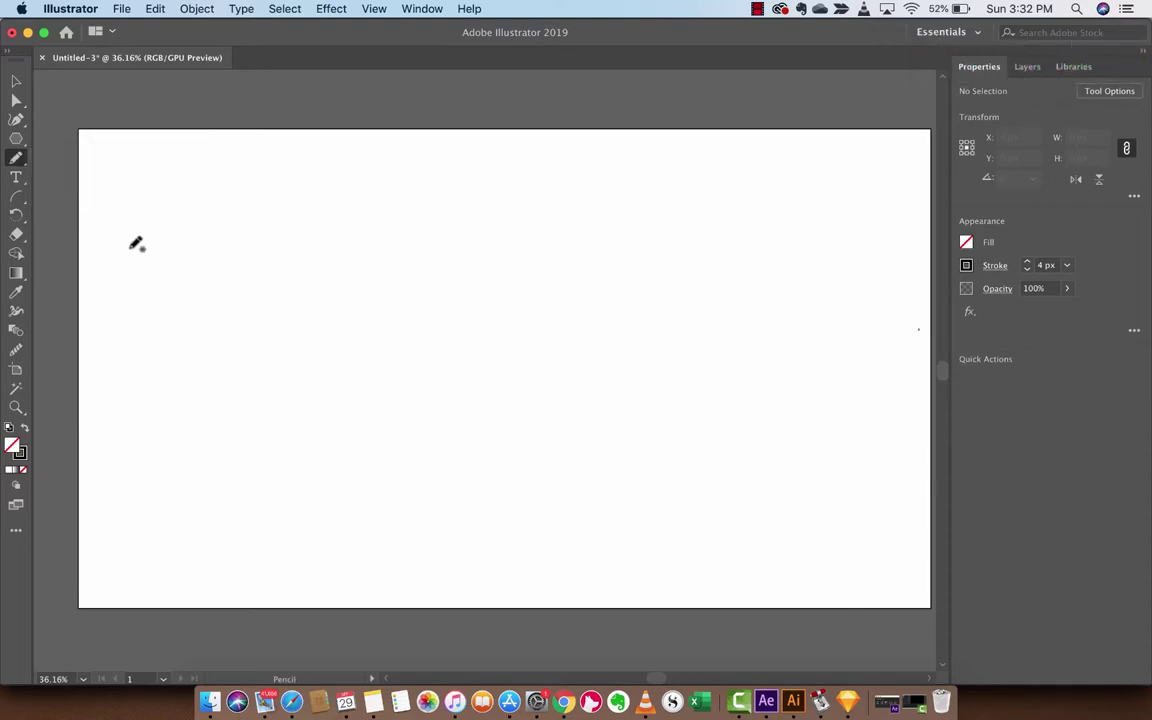
drag(17, 160, 75, 192)
Step: Raise the stroke weight to 5 px in the Properties panel
click(1027, 269)
click(1027, 269)
click(1027, 269)
Step: In Pencil Tool Options, try Fidelity at Smooth, then return it to Accurate
double_click(17, 159)
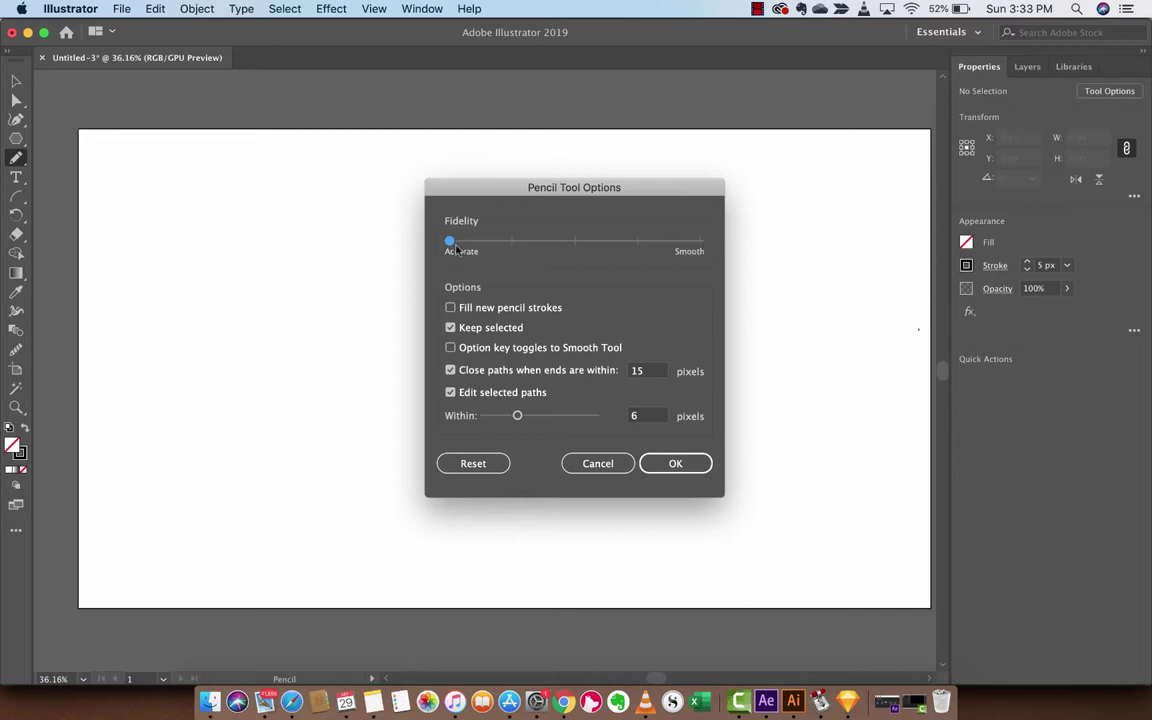
drag(451, 242, 733, 265)
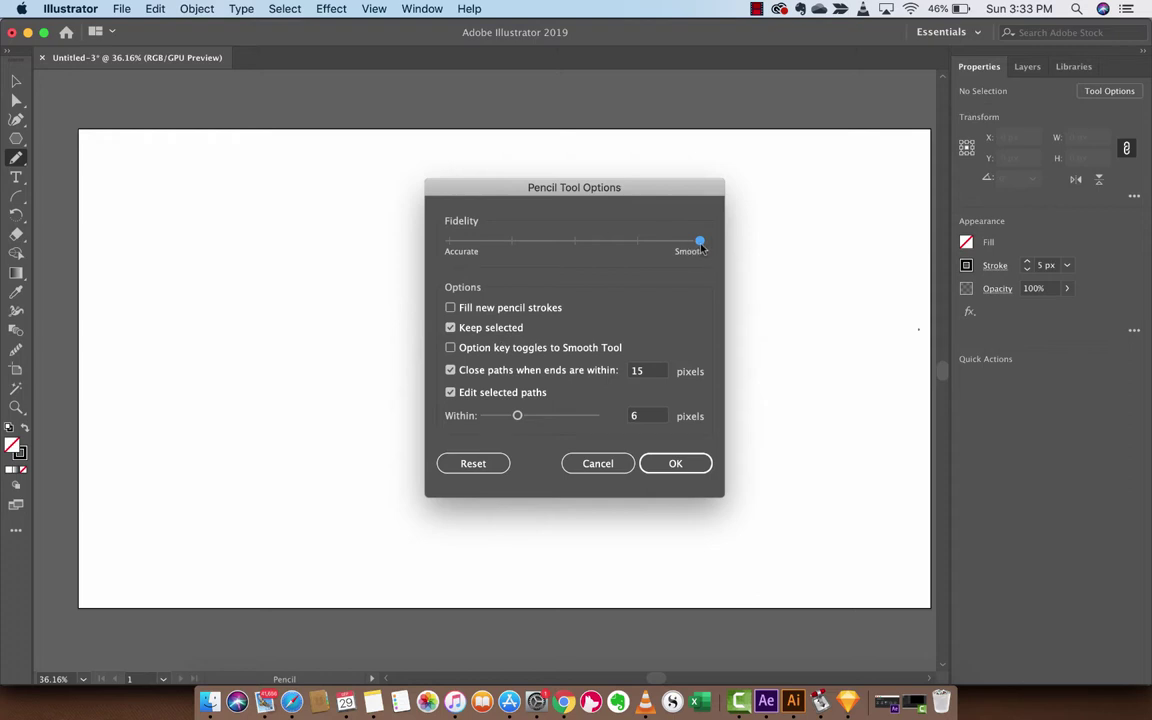
drag(699, 241, 449, 246)
Step: Confirm the pencil options and draw a wavy 5 px line across the artboard's top
click(676, 470)
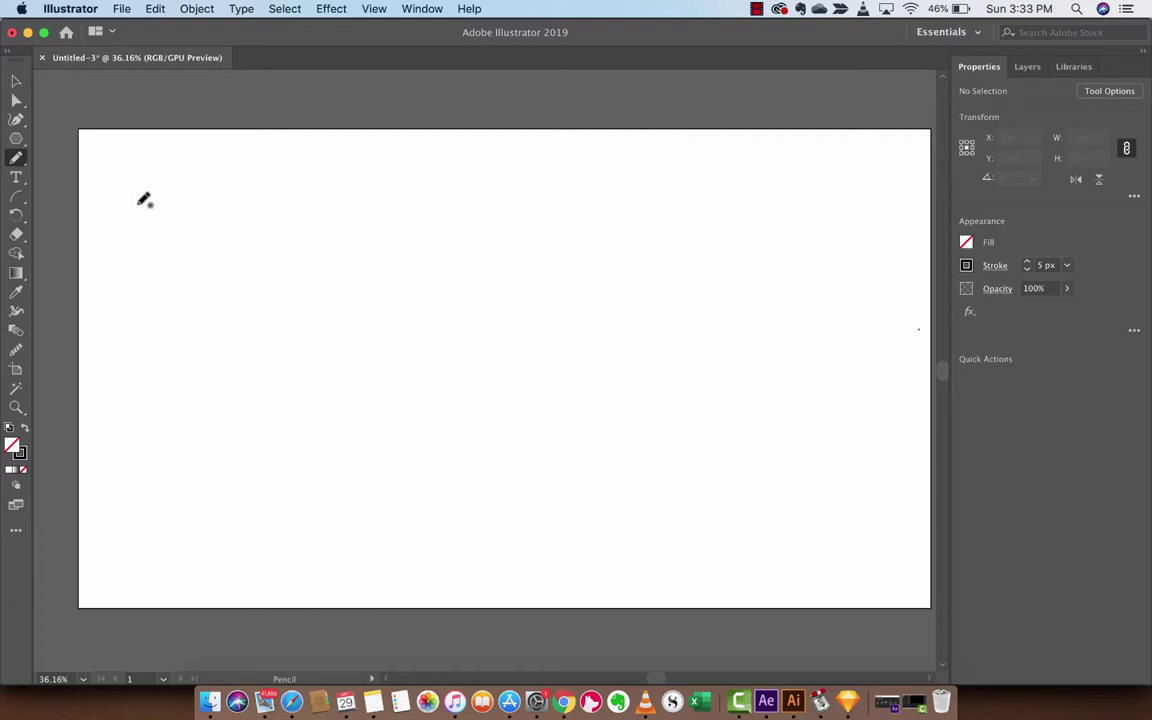
mouse_move(108, 224)
mouse_down()
mouse_move(139, 201)
mouse_move(206, 240)
mouse_move(249, 222)
mouse_move(291, 238)
mouse_move(390, 230)
mouse_move(480, 245)
mouse_move(585, 198)
mouse_move(670, 263)
mouse_move(747, 260)
mouse_up()
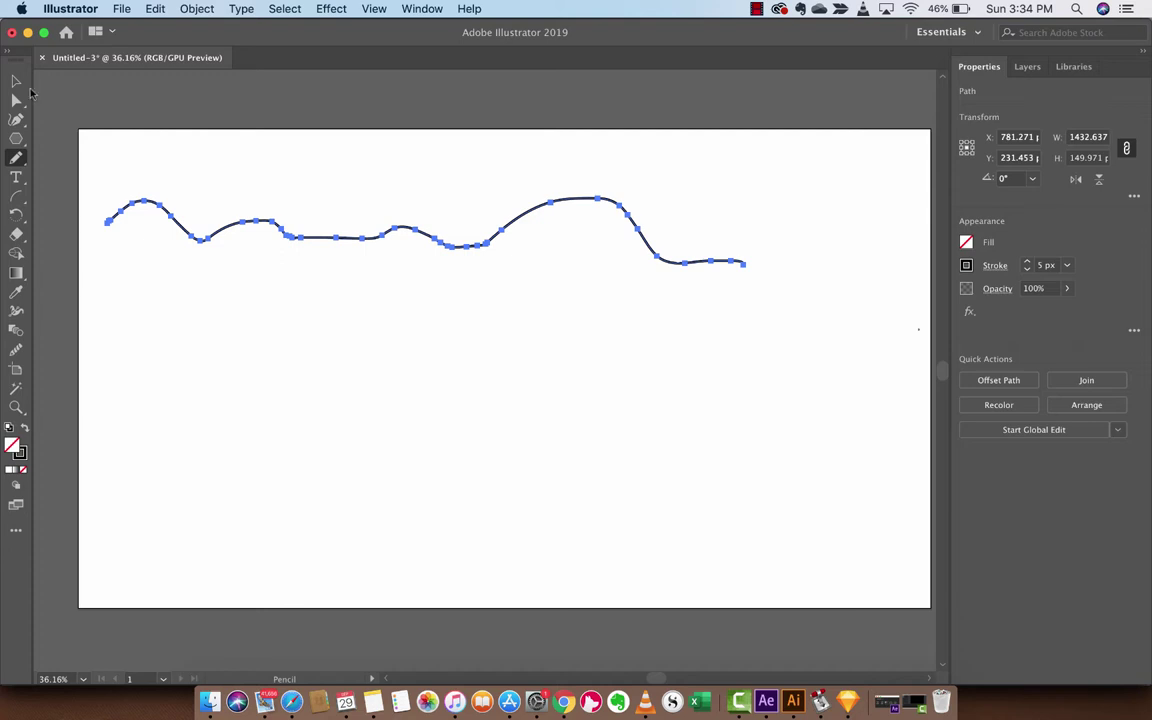
click(16, 80)
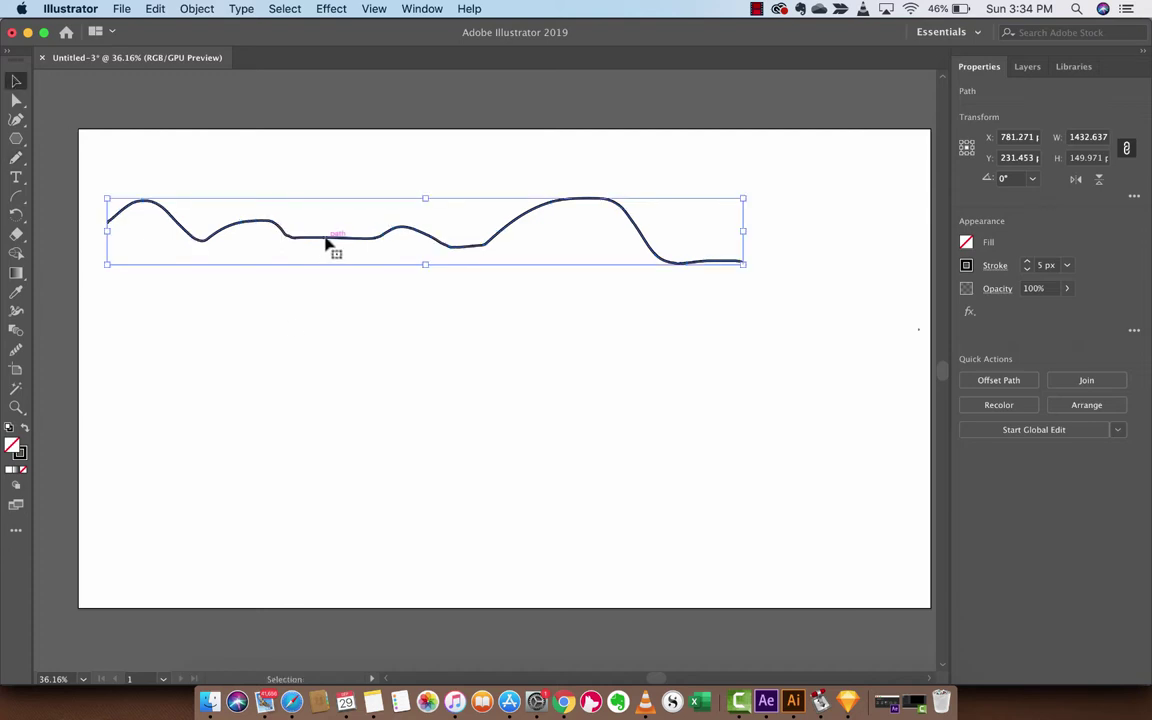
Step: Draw a second wavy pencil line just below the first one
click(296, 355)
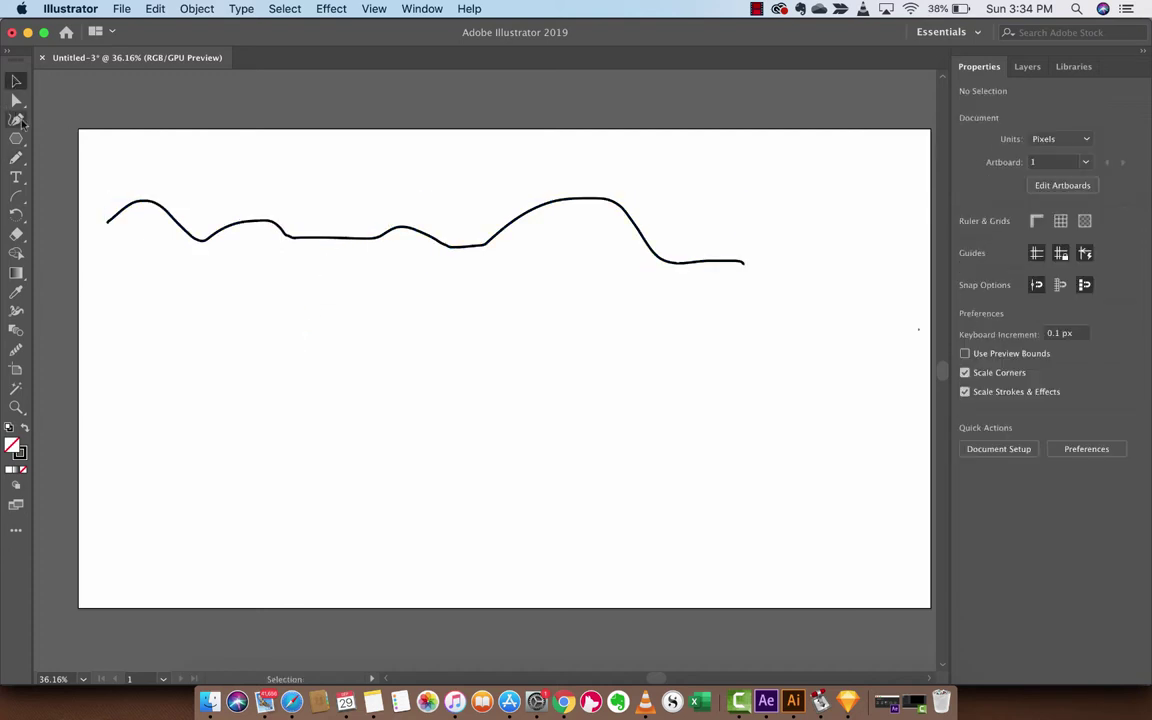
click(16, 157)
mouse_move(113, 298)
mouse_down()
mouse_move(194, 294)
mouse_move(264, 339)
mouse_move(390, 321)
mouse_move(411, 343)
mouse_move(600, 329)
mouse_move(612, 373)
mouse_move(734, 332)
mouse_move(788, 362)
mouse_move(815, 301)
mouse_up()
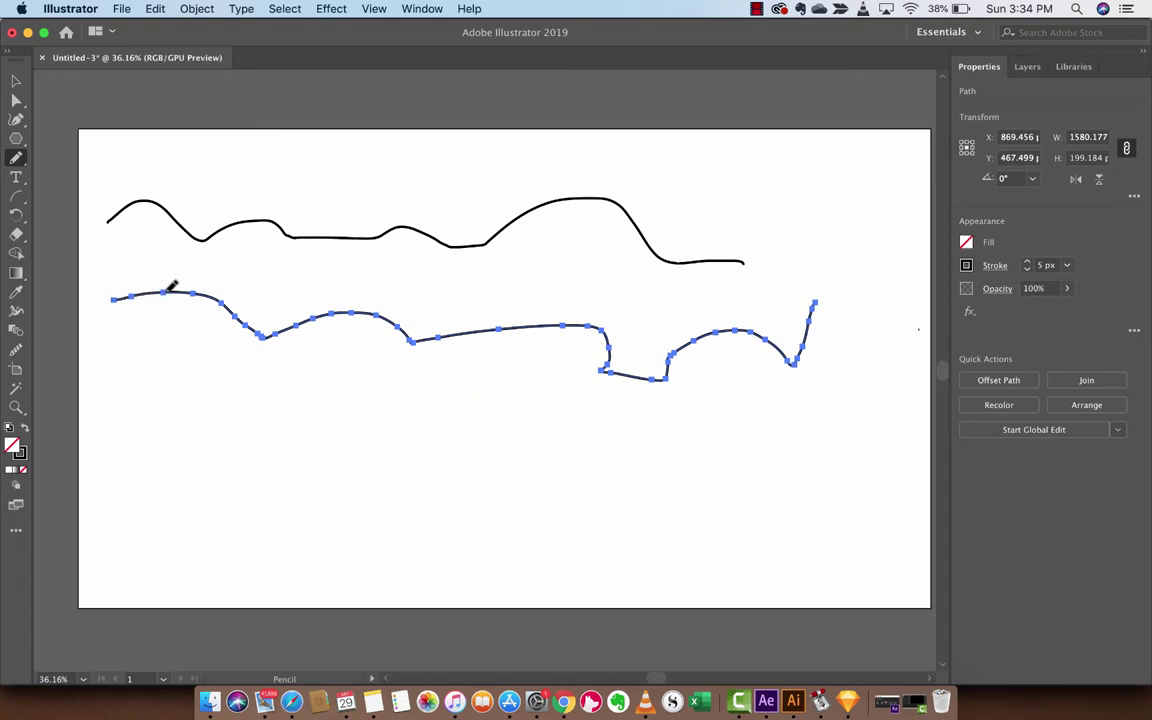
Step: Try pulling an anchor of the lower path down into a dip, then undo it
scroll(170, 288, up, 5)
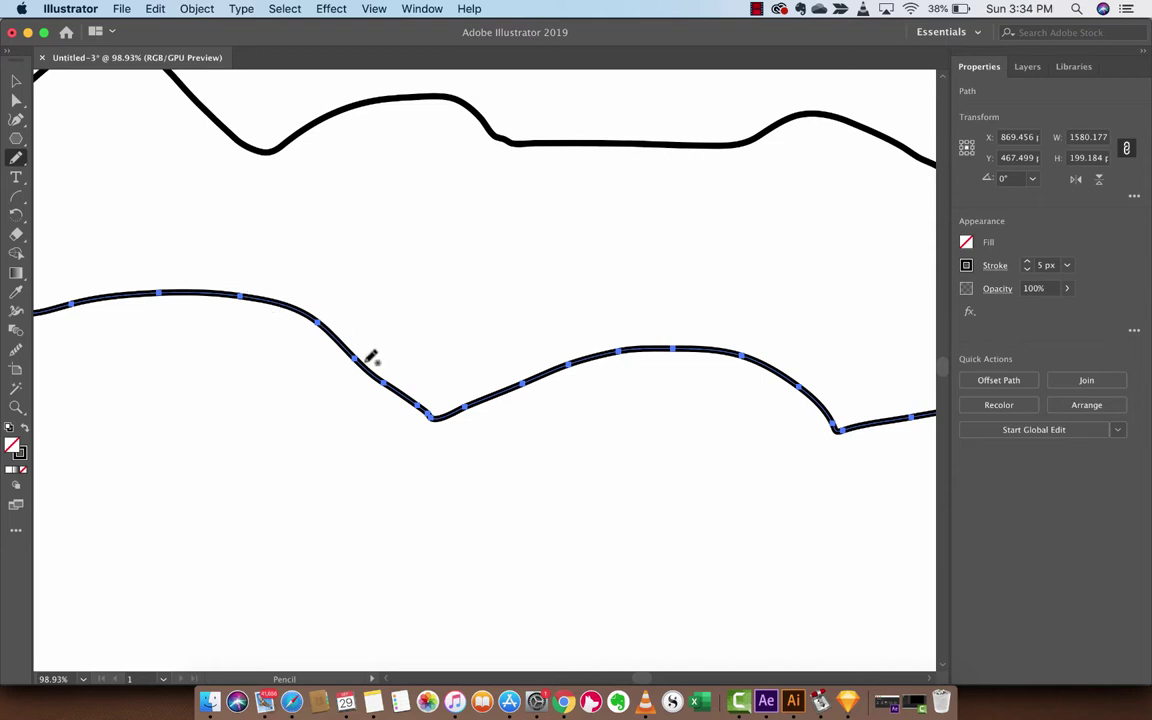
scroll(404, 385, down, 3)
scroll(404, 385, down, 2)
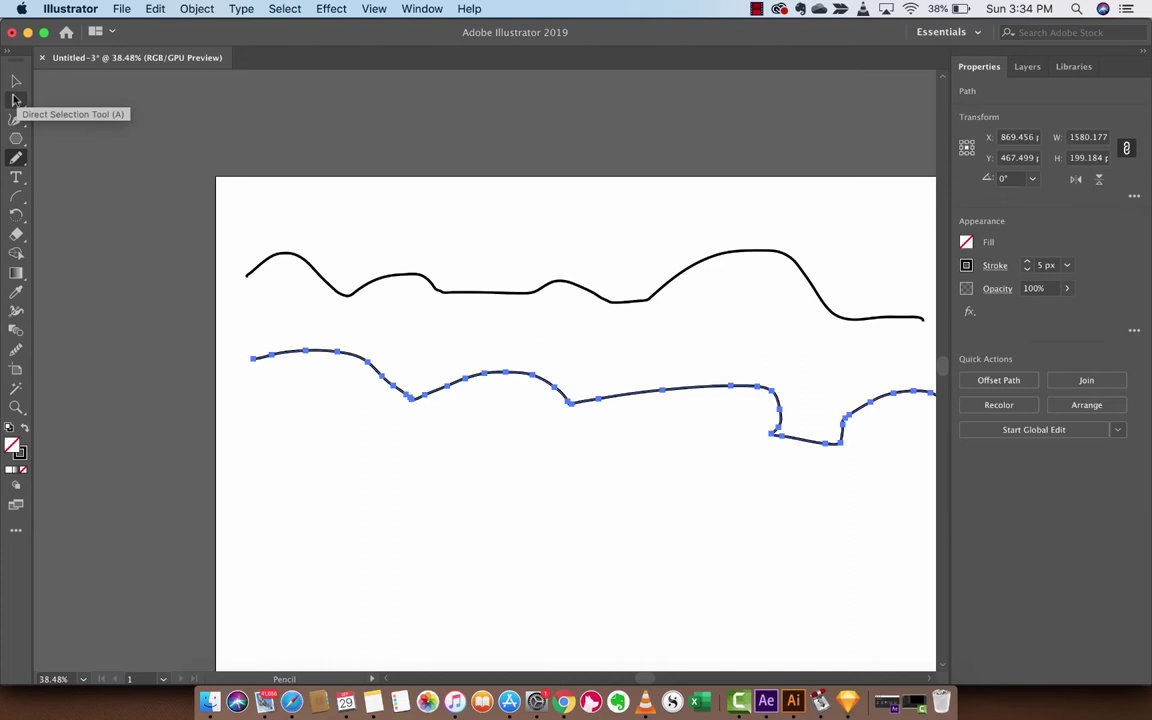
click(16, 99)
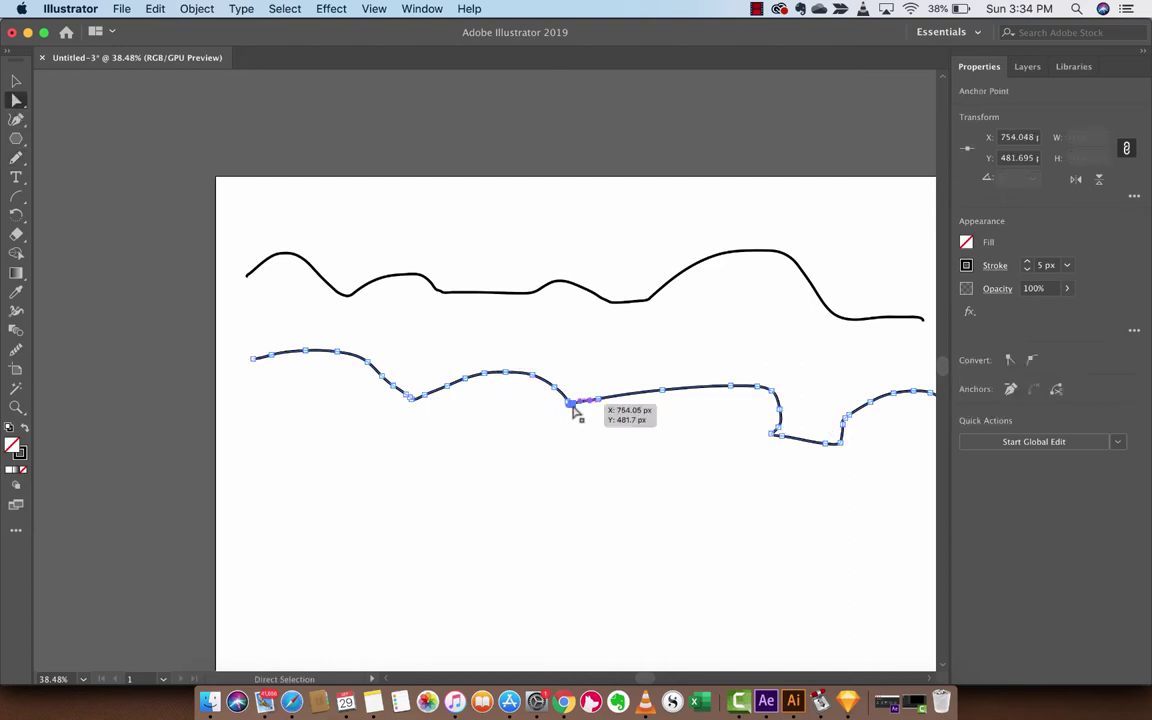
drag(572, 409, 575, 449)
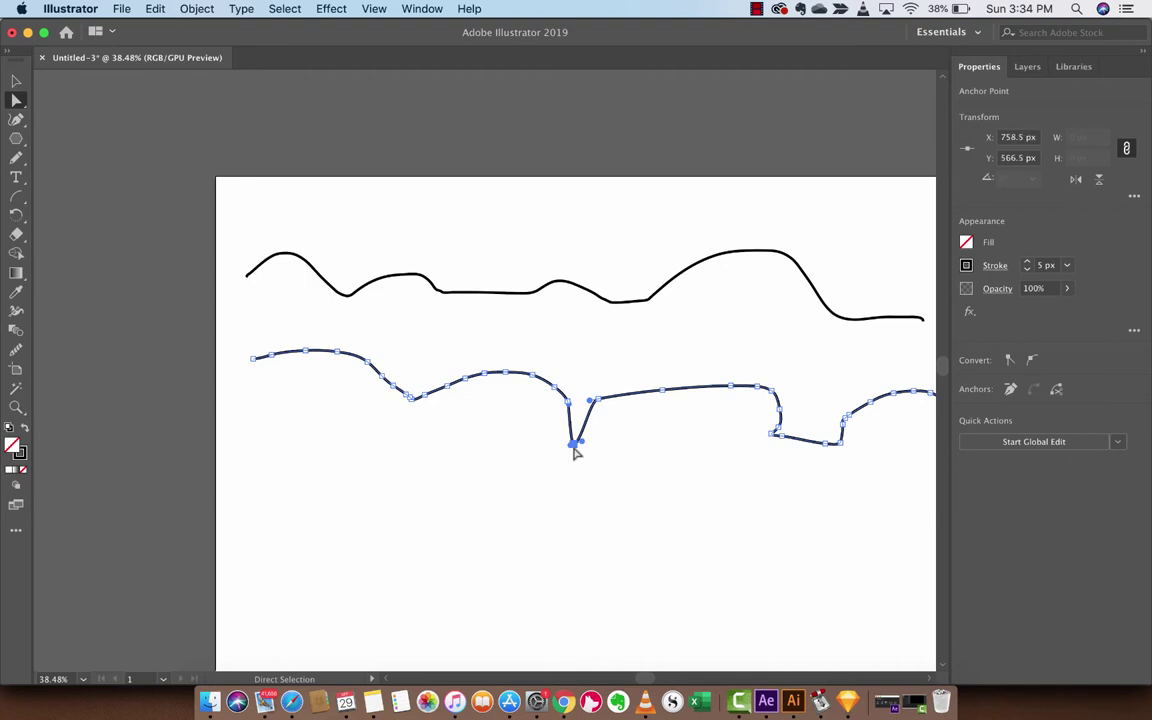
key(super+z)
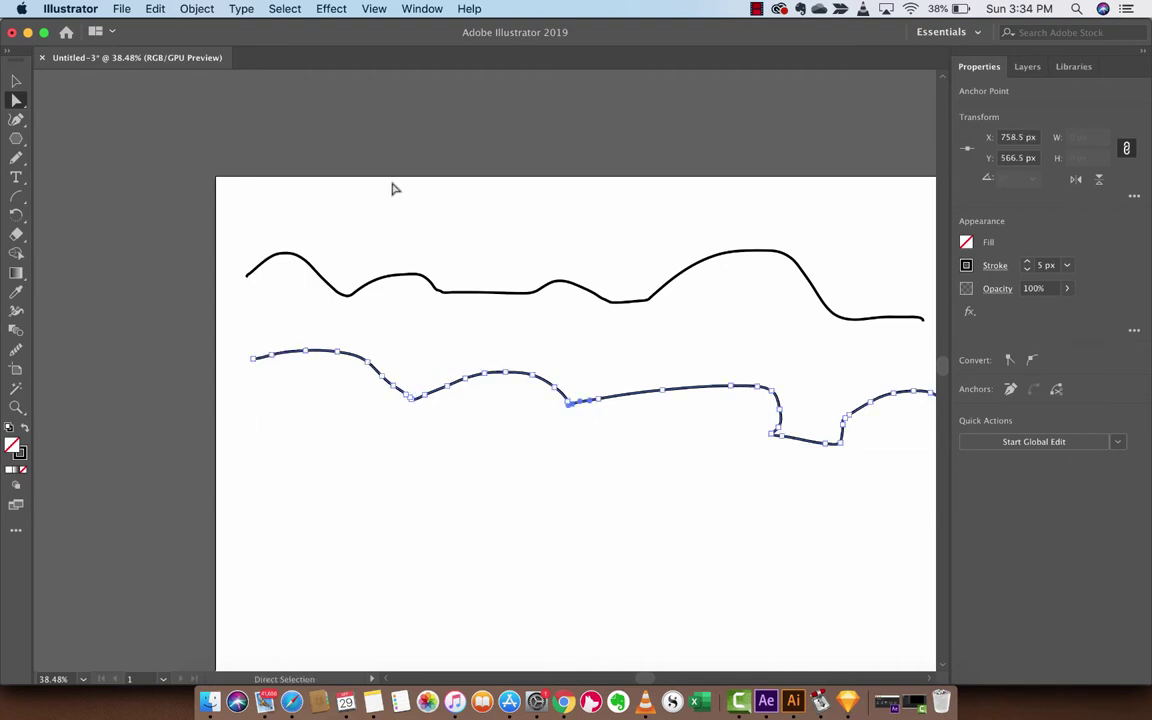
Step: Deselect the lower path and make the Pencil the active drawing tool again
click(196, 192)
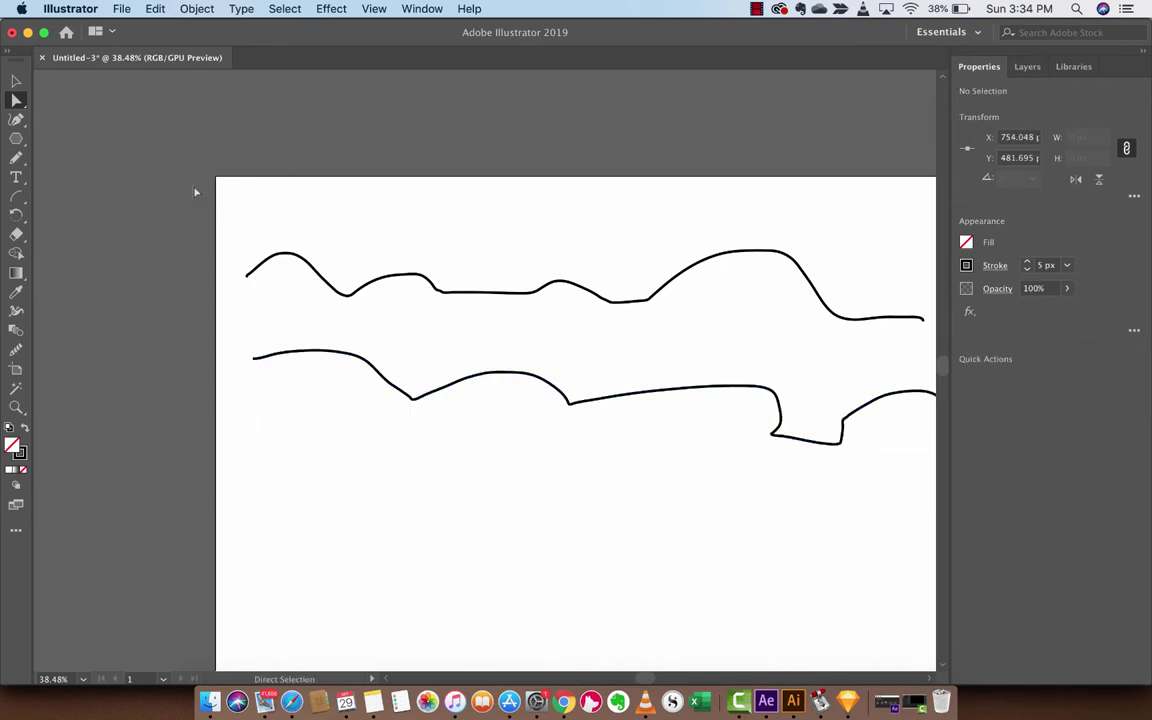
scroll(283, 265, right, 6)
scroll(283, 265, down, 2)
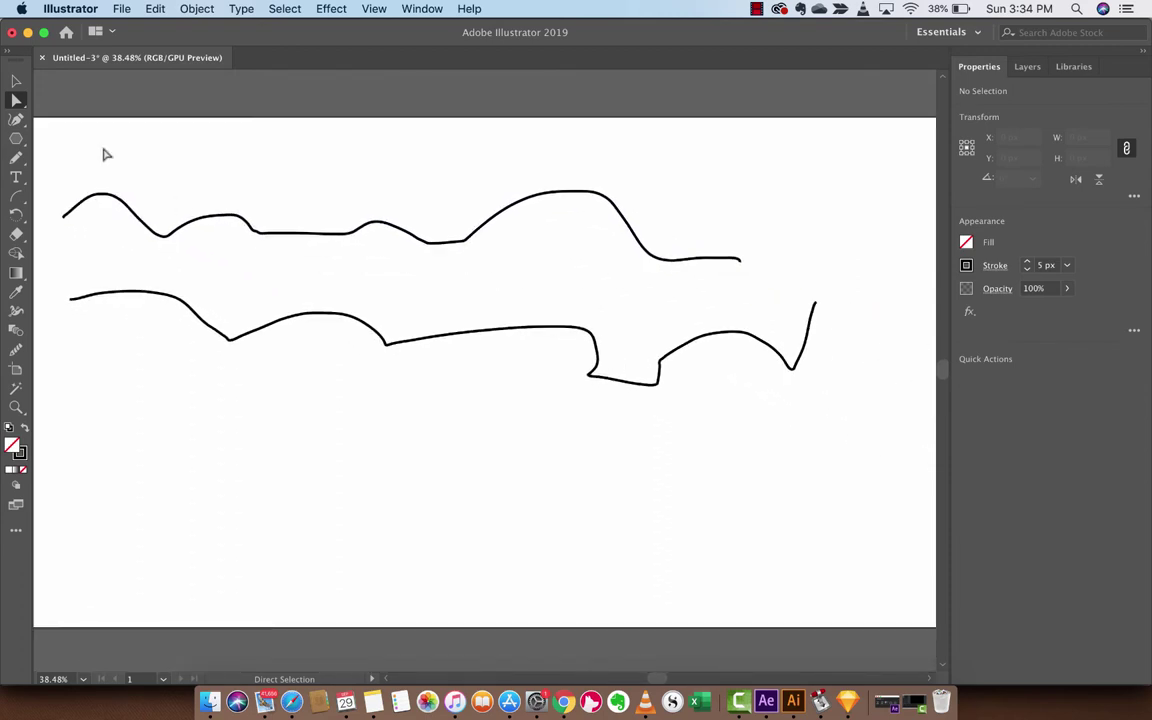
click(16, 158)
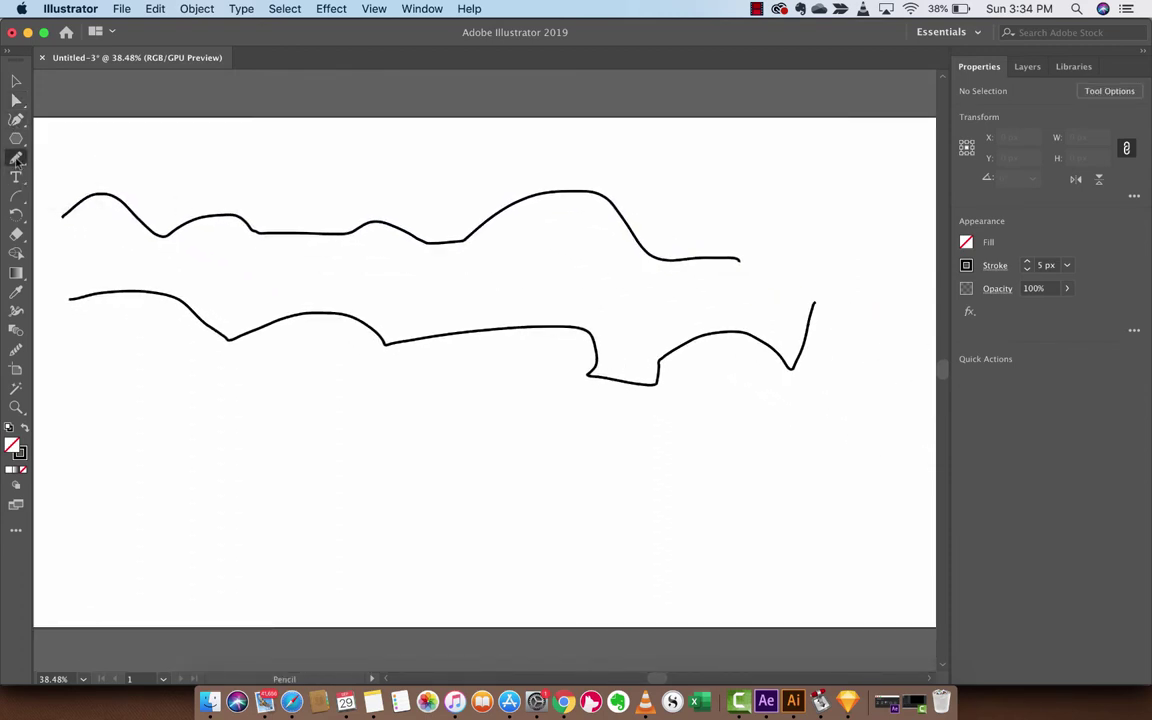
click(18, 160)
mouse_move(16, 157)
mouse_down()
mouse_move(73, 166)
mouse_move(88, 192)
mouse_up()
Step: Draw a curve in the lower left and close it into a leaf-shaped loop
mouse_move(157, 498)
mouse_down()
mouse_move(339, 424)
mouse_move(475, 403)
mouse_up()
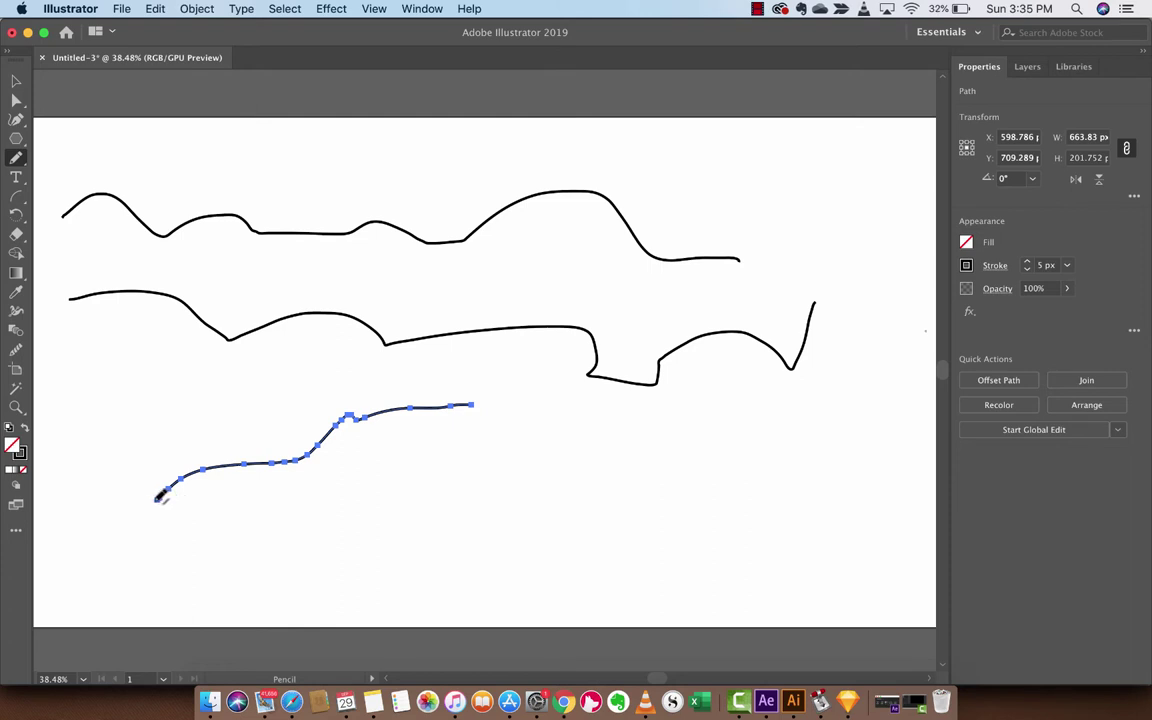
mouse_move(158, 499)
mouse_down()
mouse_move(213, 506)
mouse_move(357, 479)
mouse_move(438, 447)
mouse_move(478, 404)
mouse_up()
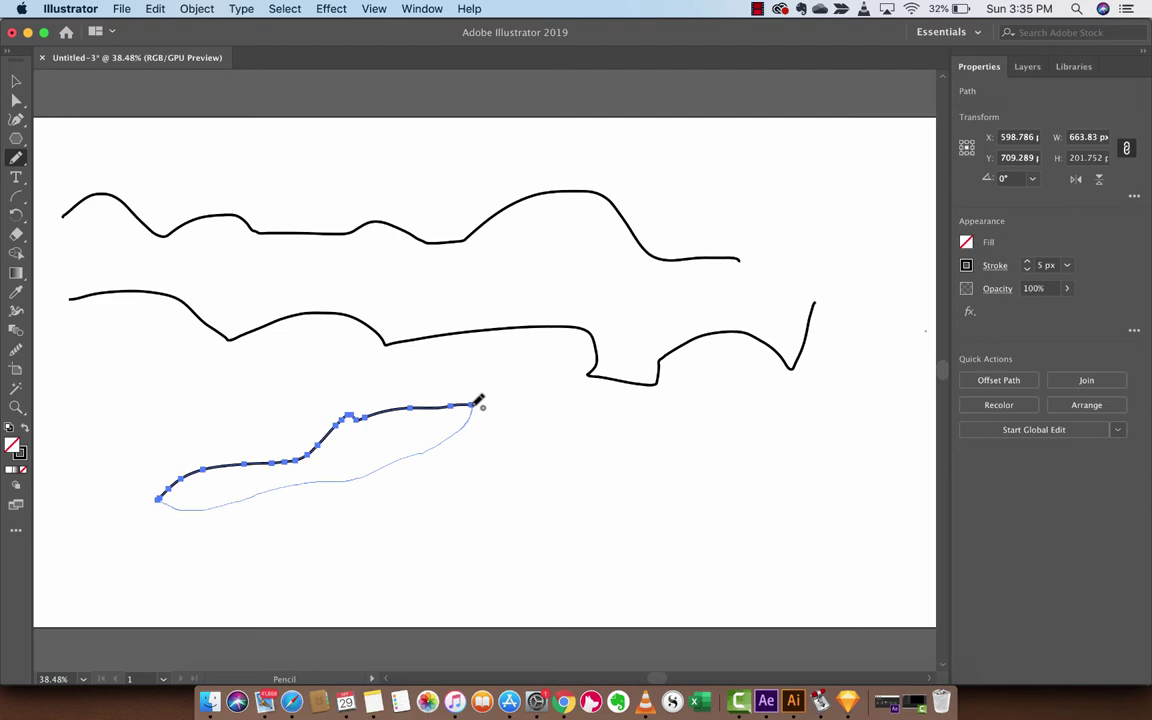
drag(480, 402, 479, 401)
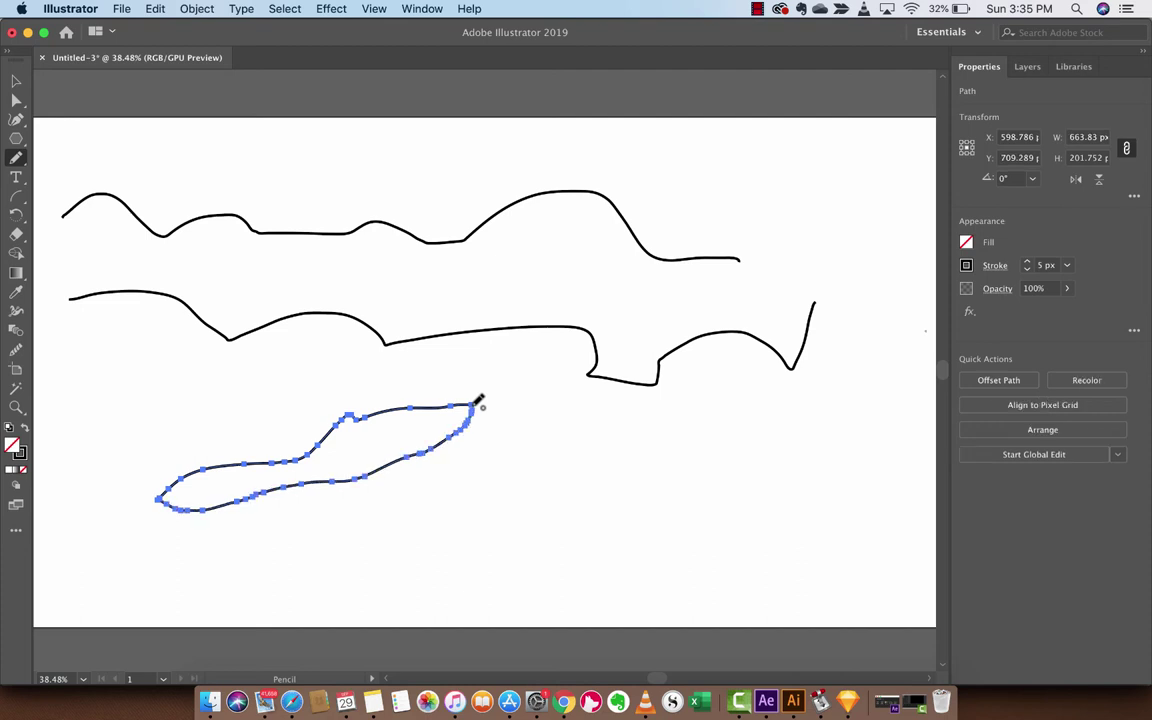
Step: With the Selection tool, drag the leaf-shaped loop right and down to the bottom centre
click(16, 80)
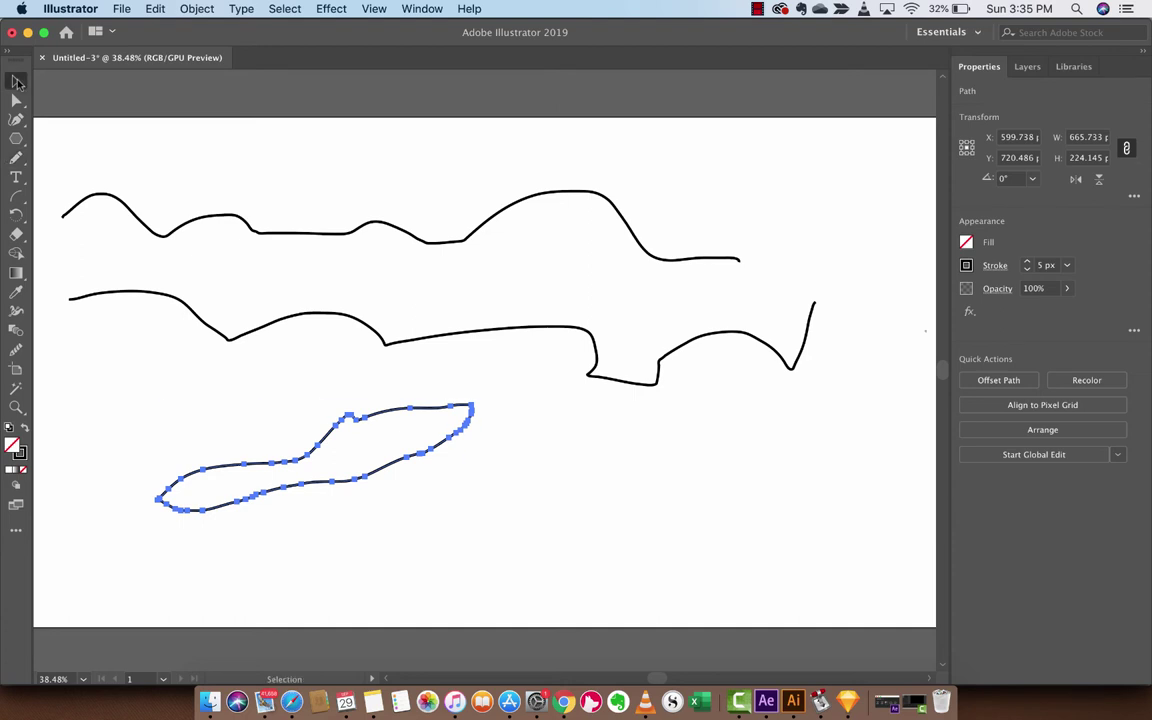
click(112, 321)
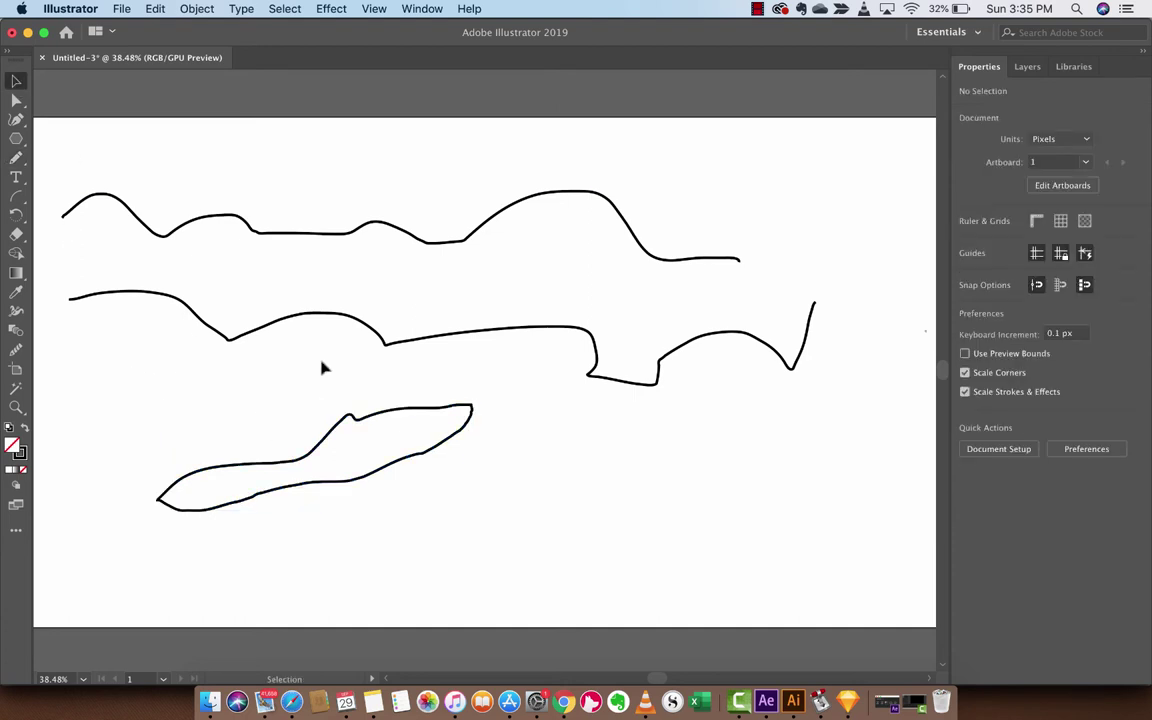
click(331, 438)
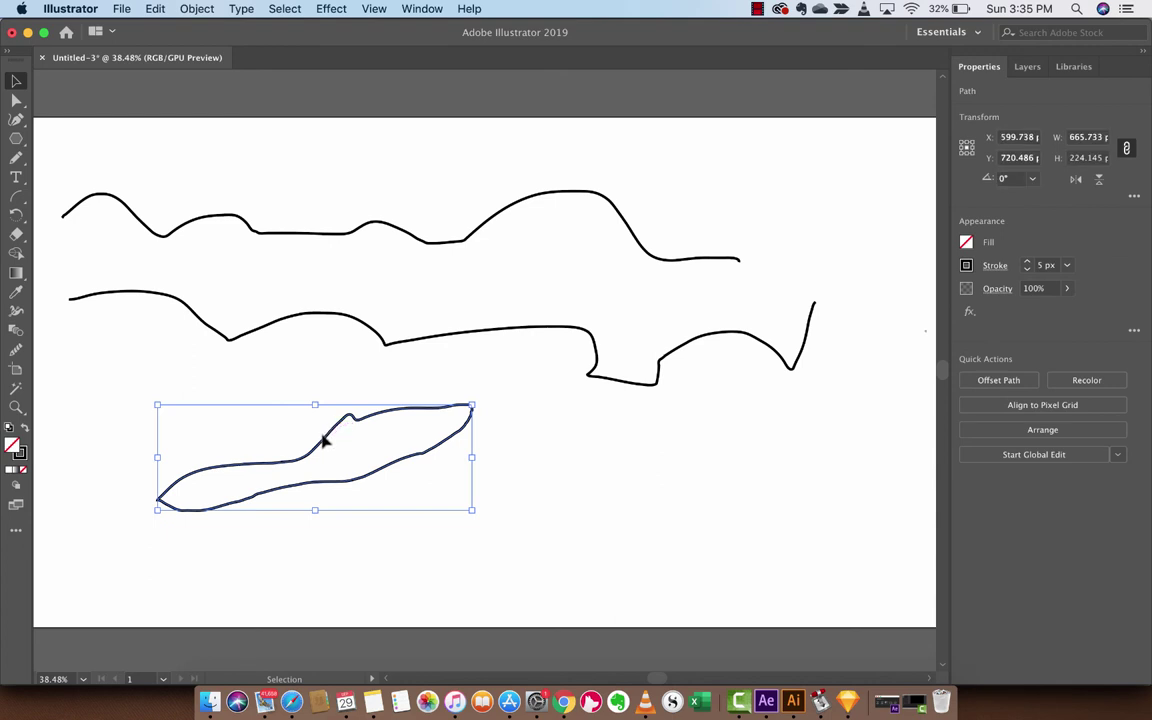
drag(325, 440, 497, 467)
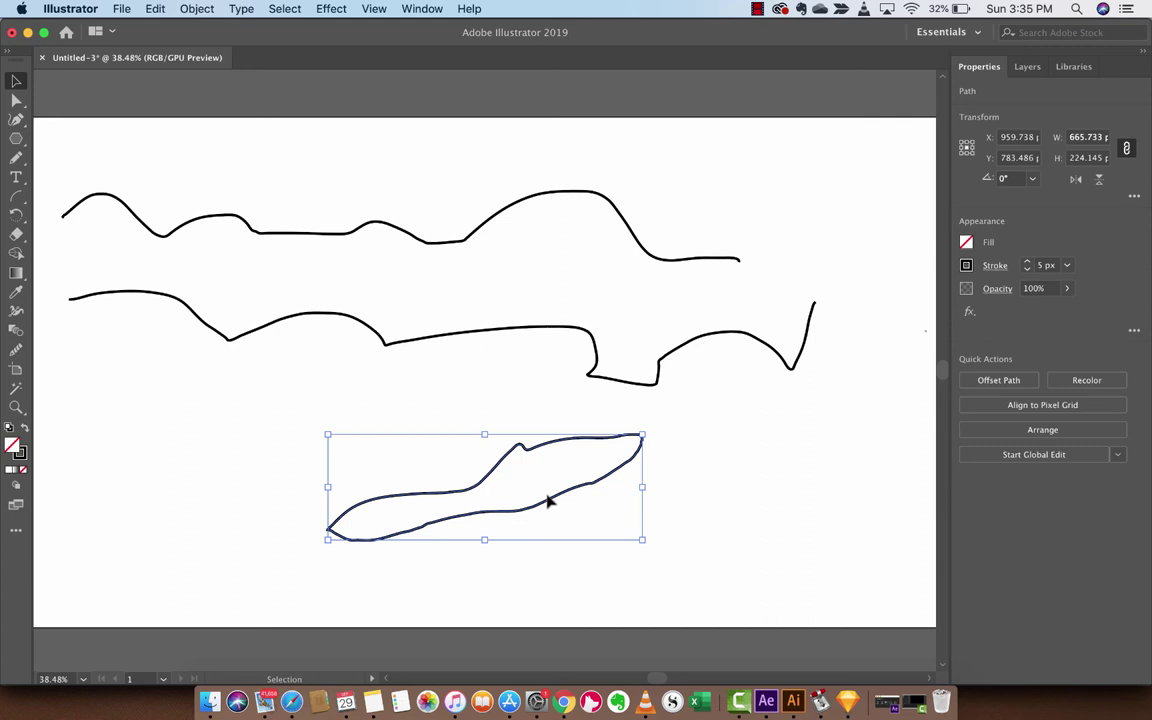
click(450, 409)
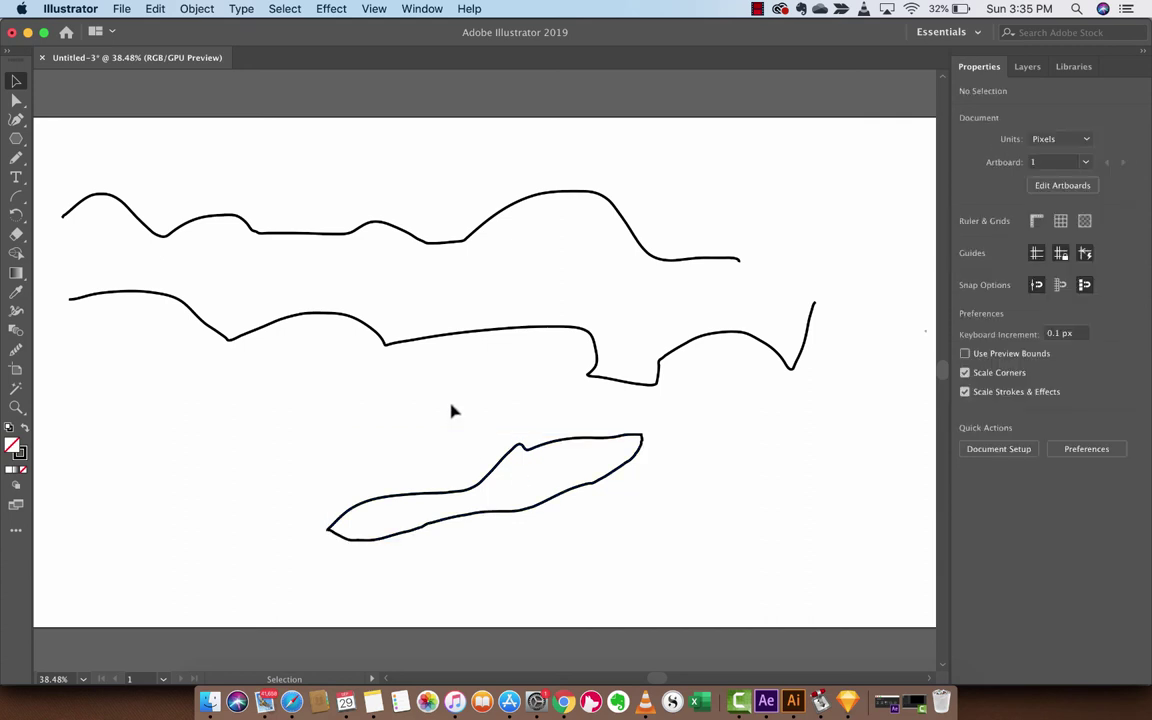
click(503, 459)
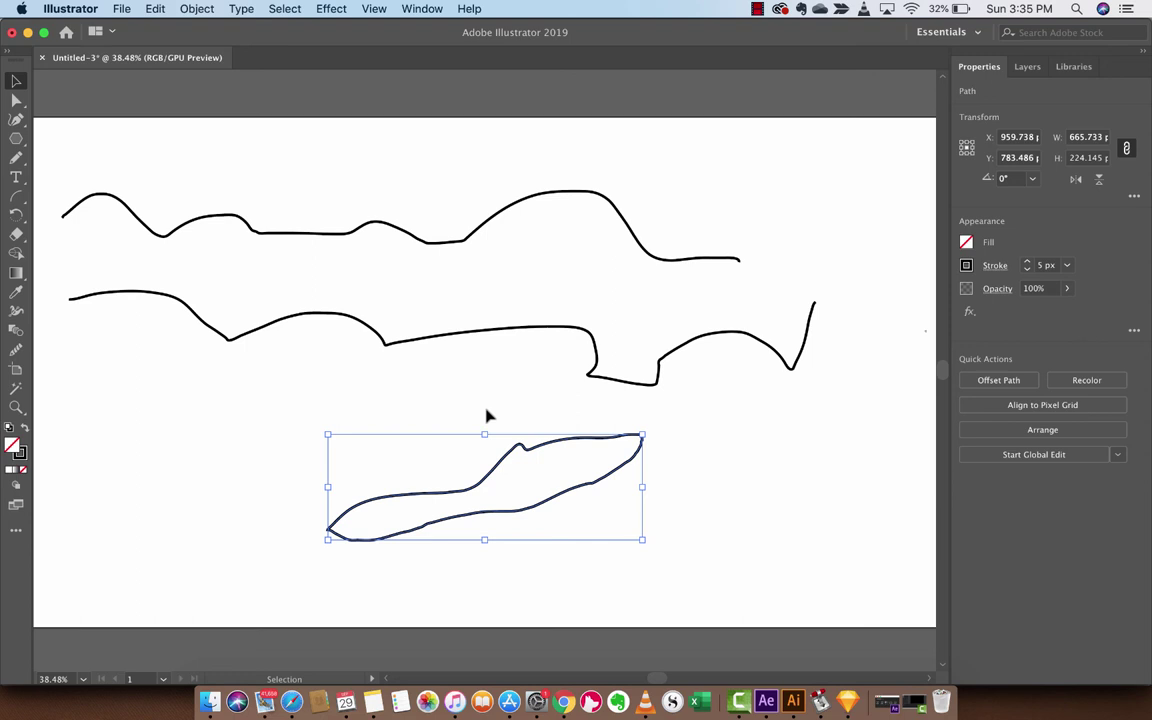
click(758, 9)
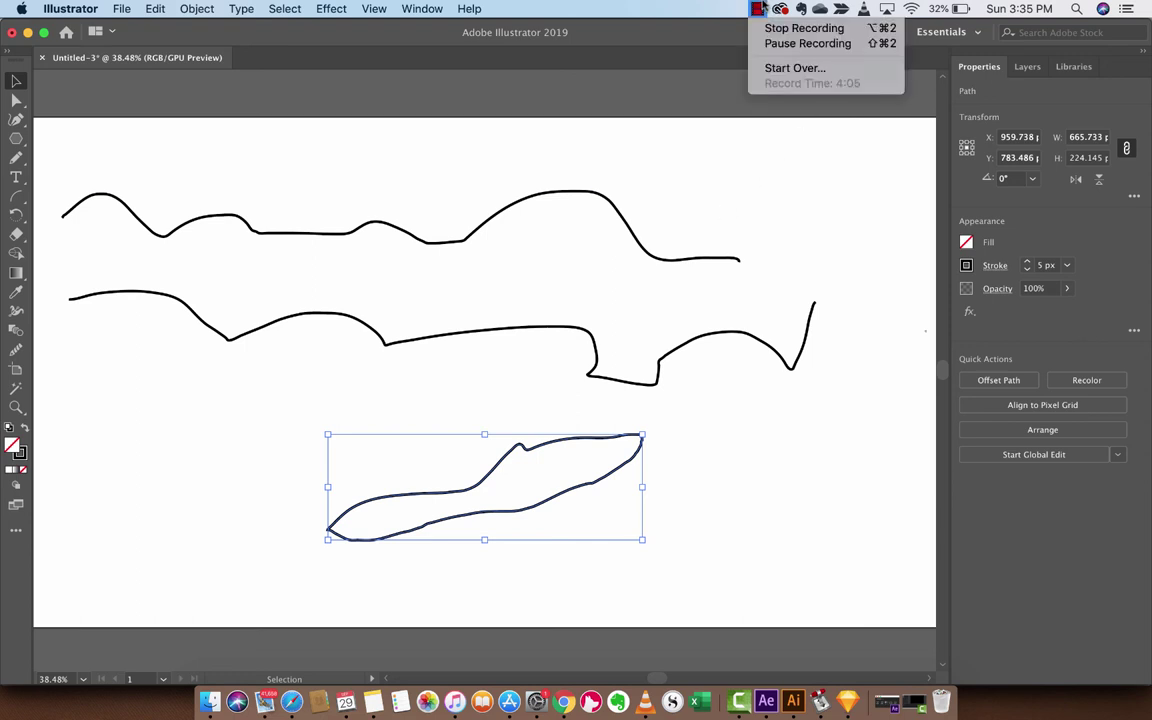